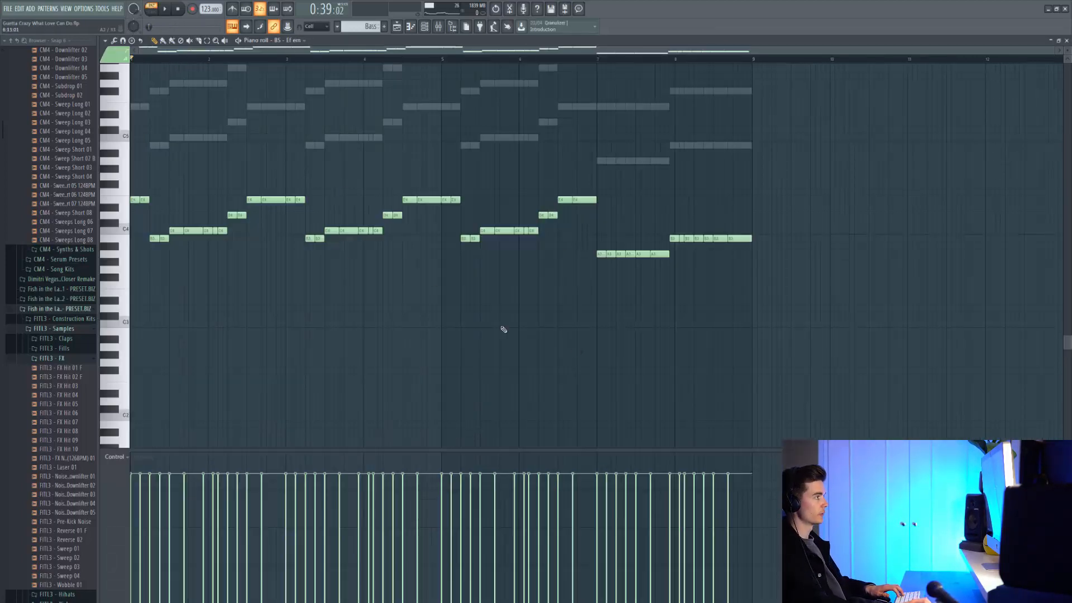
# Play the BS - Ef em bass notes and close that layer's Serum window.
pyautogui.press('space')
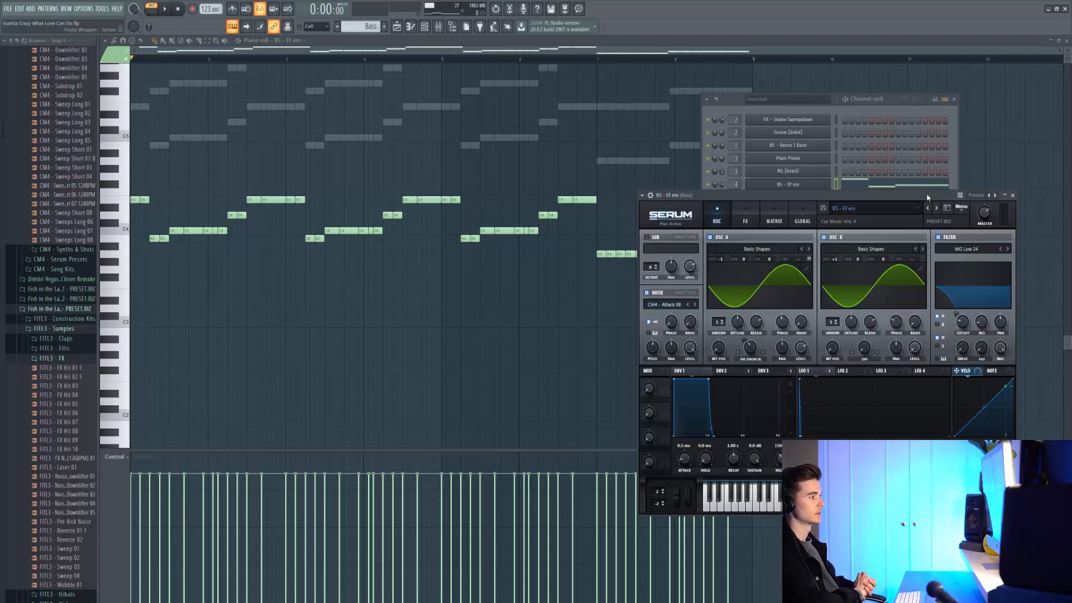
pyautogui.click(1012, 195)
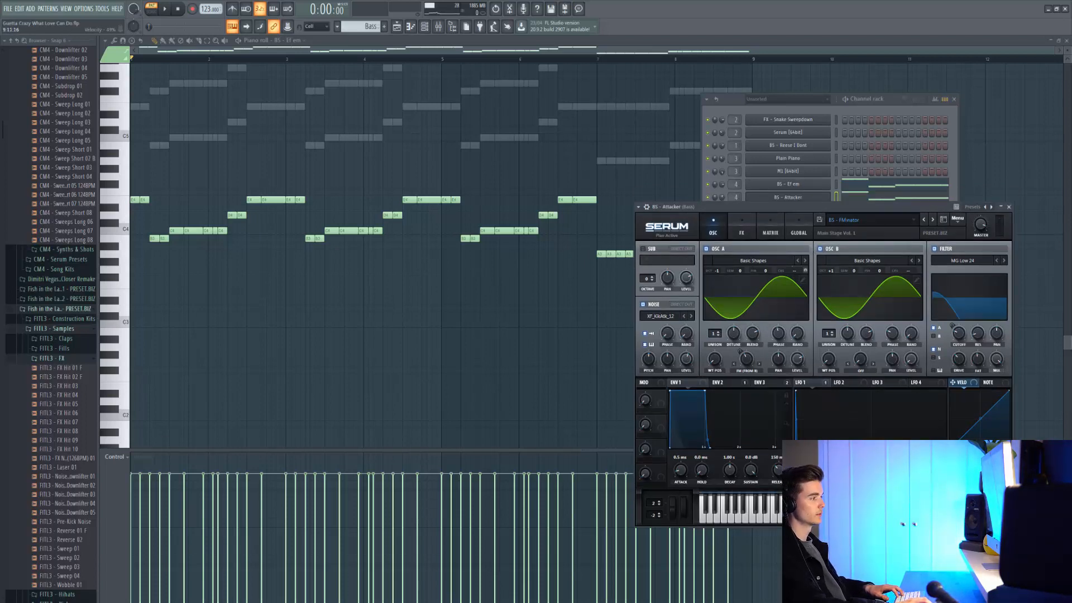
# Show the BS - Attacker effects in Serum and play the bass to hear it with the distortion bypassed.
pyautogui.click(751, 237)
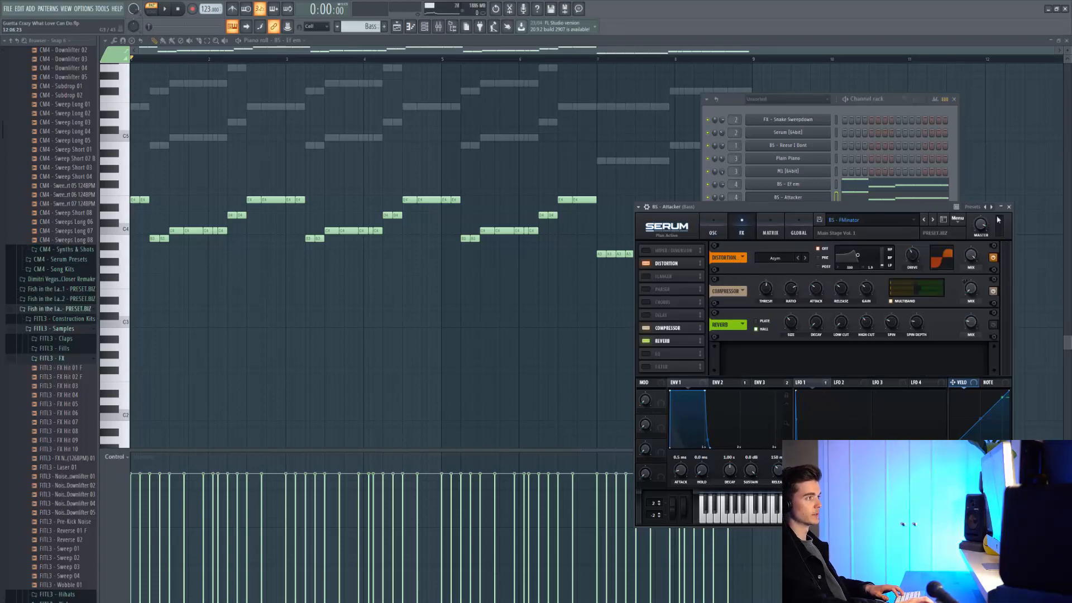
pyautogui.press('space')
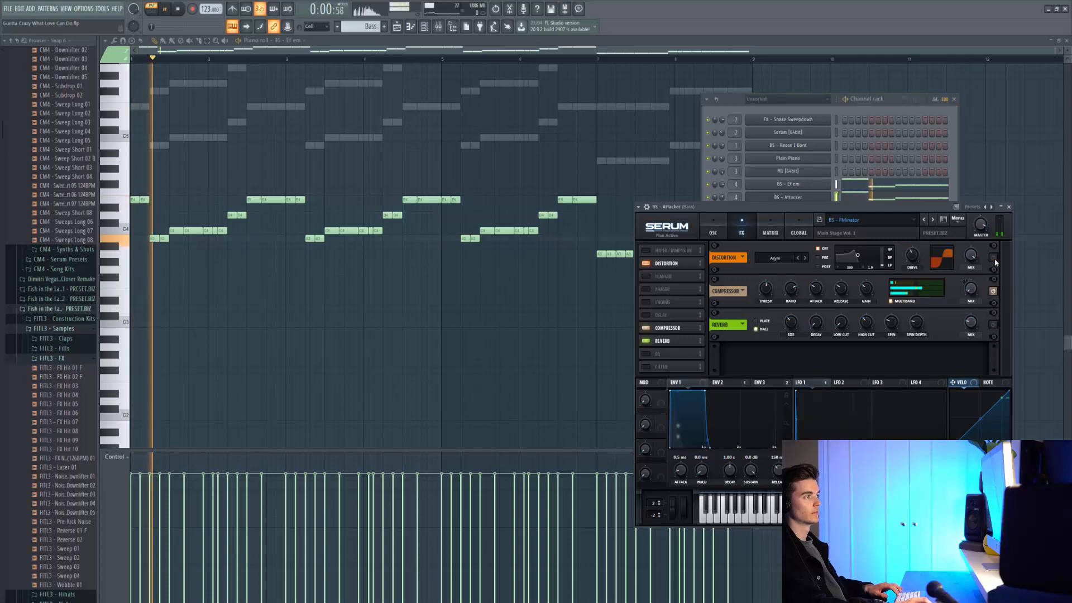
pyautogui.press('space')
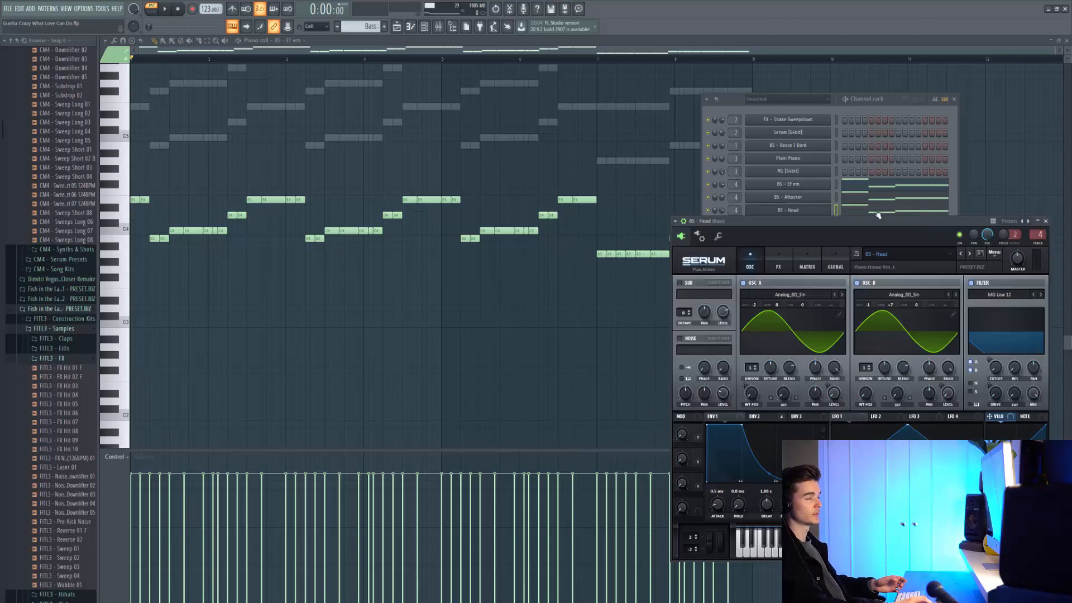
# Open the BS - Head notes in the piano roll and play the layered bass.
pyautogui.click(878, 214)
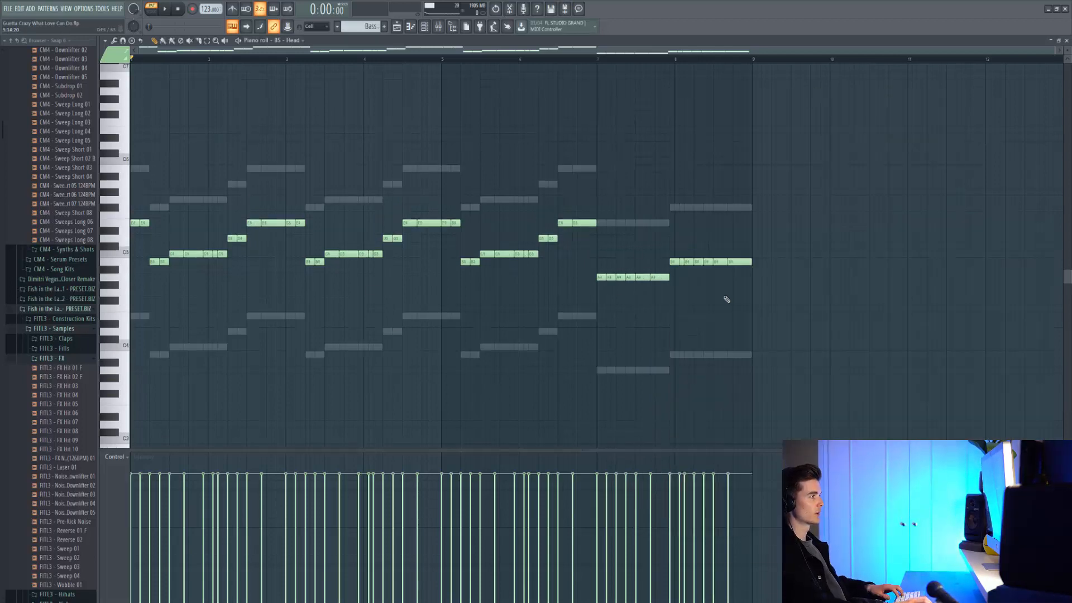
pyautogui.press('space')
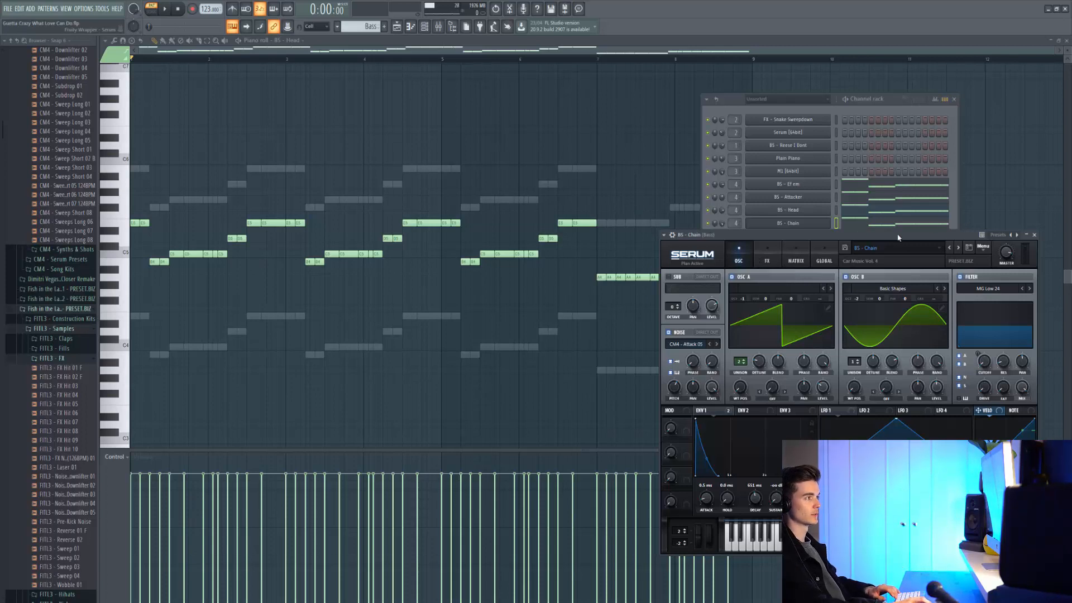
# Play the bass with the BS - Chain layer, show its wrapper settings and toggle the channel's mute.
pyautogui.press('space')
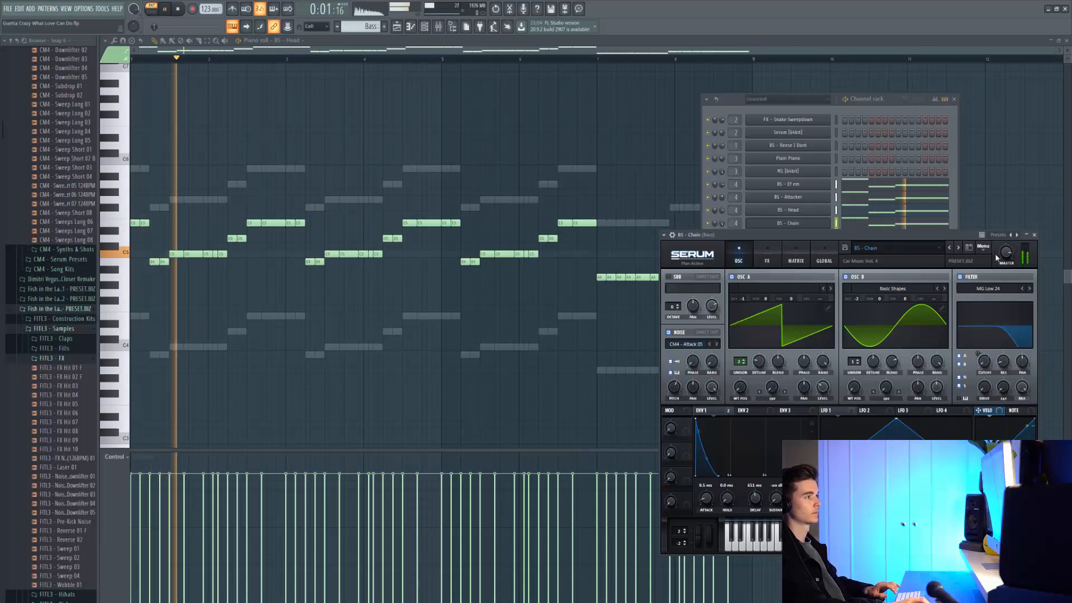
pyautogui.click(672, 235)
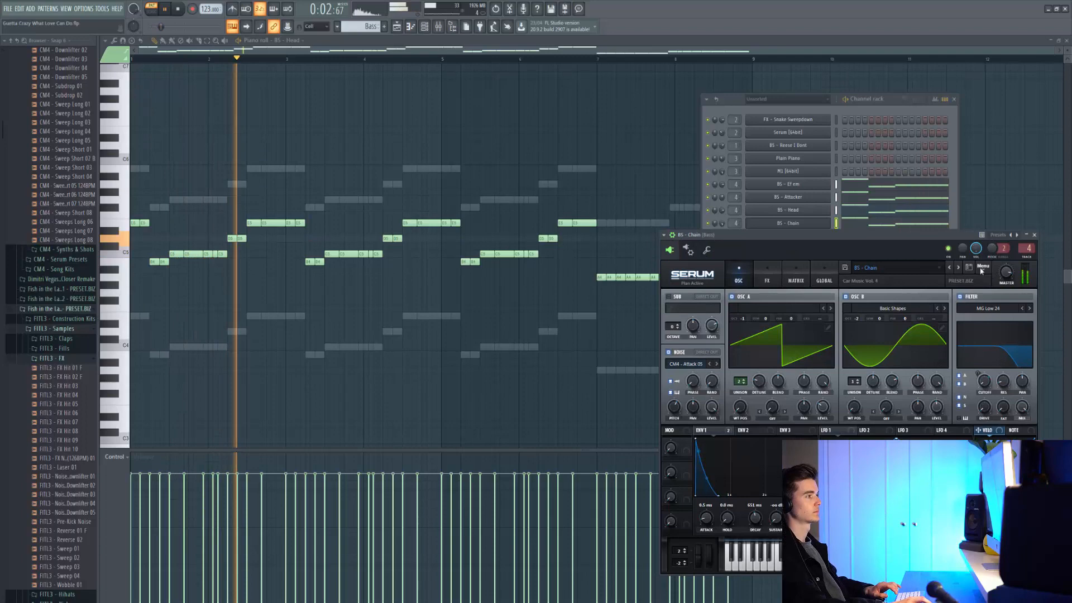
pyautogui.click(948, 249)
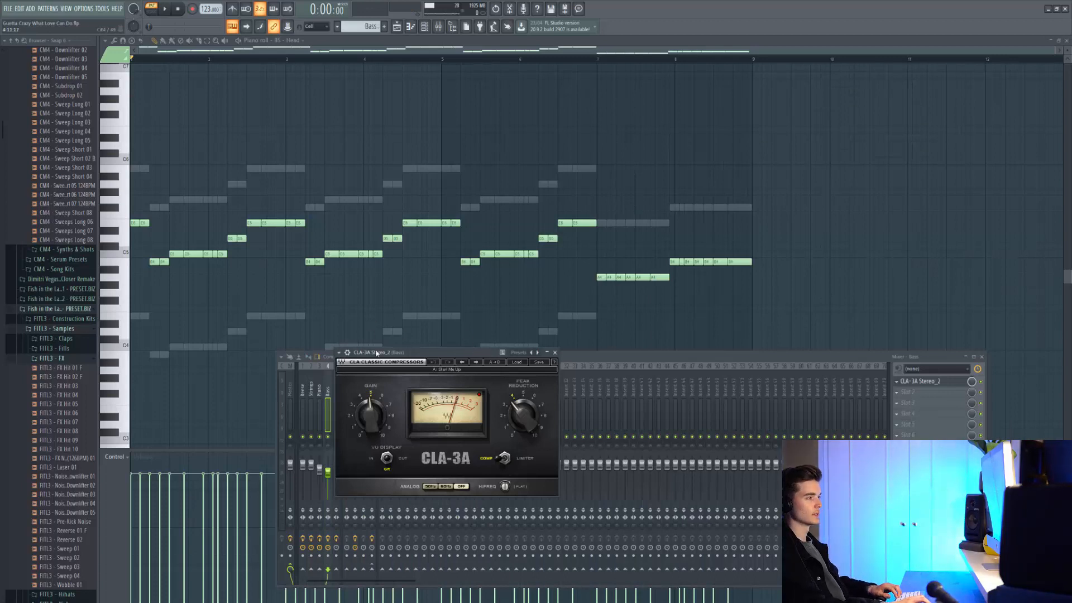
# Play the bass through the CLA-3A compressor on the Bass mixer track, and stop playback.
pyautogui.press('space')
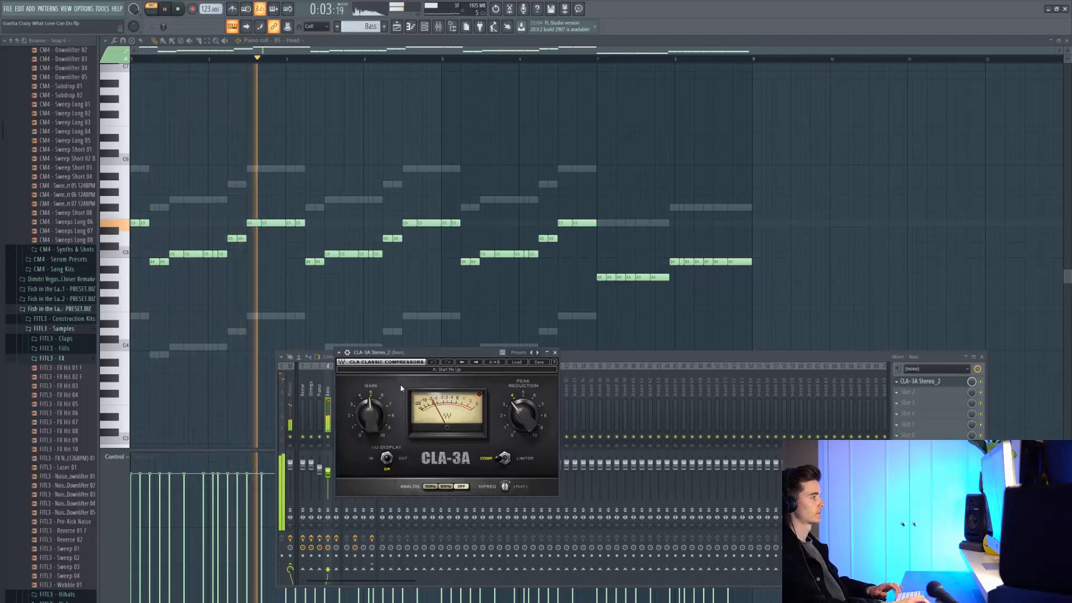
pyautogui.press('space')
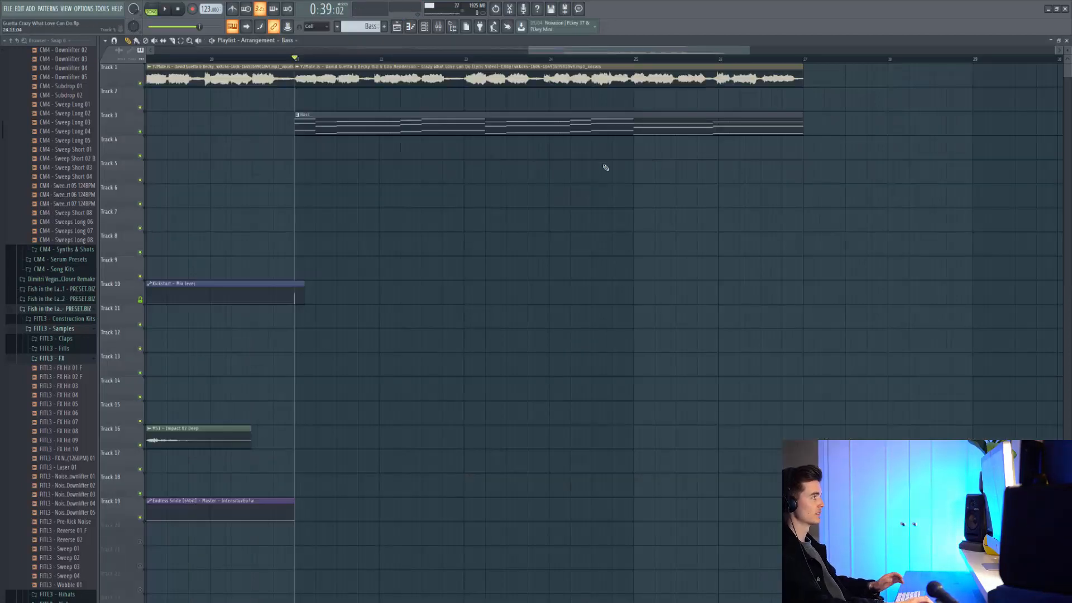
# Play the drop in the playlist with the Bass clip on Track 3 and the kicks on Track 4.
pyautogui.press('space')
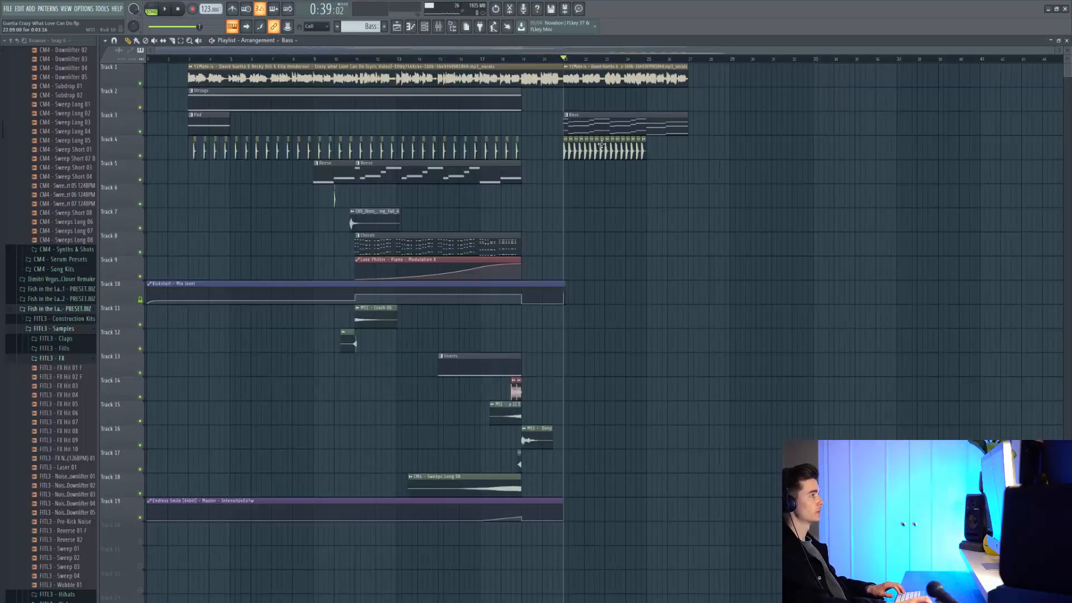
pyautogui.scroll(6, 601, 145)
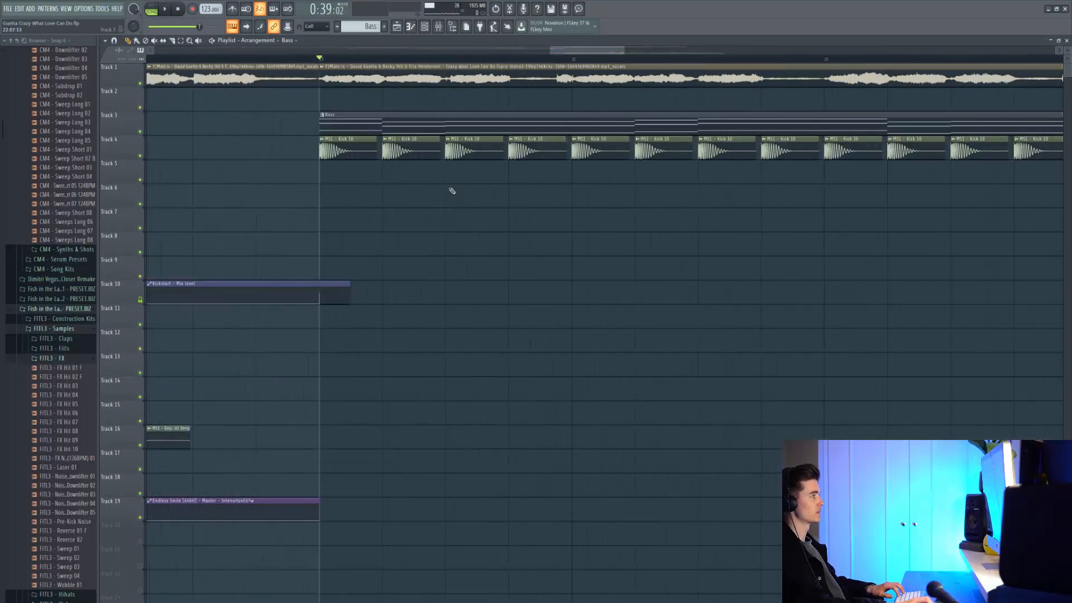
pyautogui.press('space')
# Examine the clap clips on Tracks 5 and 6 and play them with the kicks and bass.
pyautogui.scroll(-5, 530, 170)
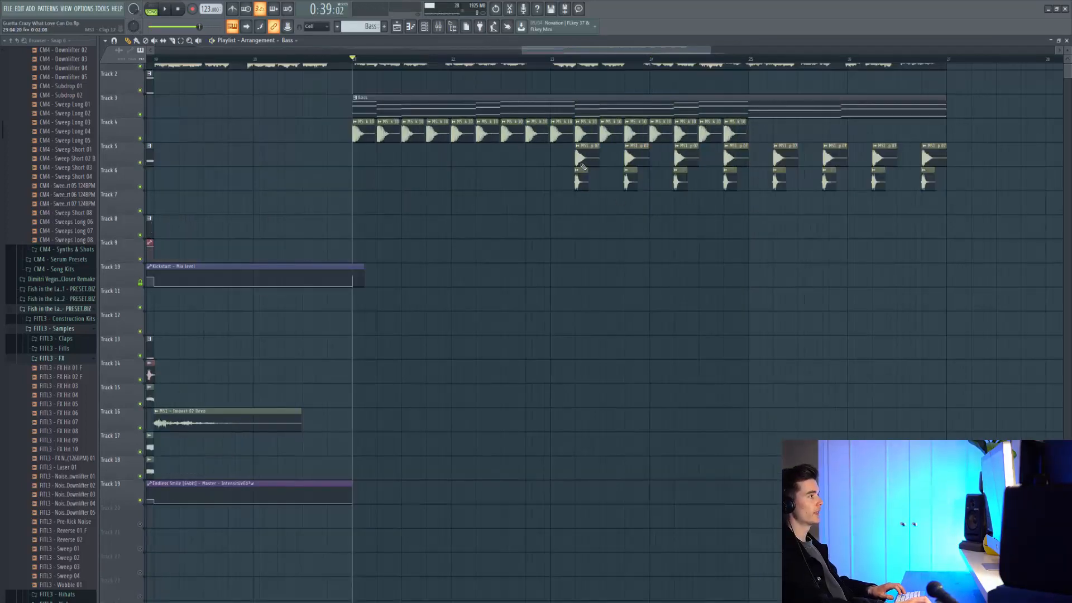
pyautogui.scroll(3, 582, 166)
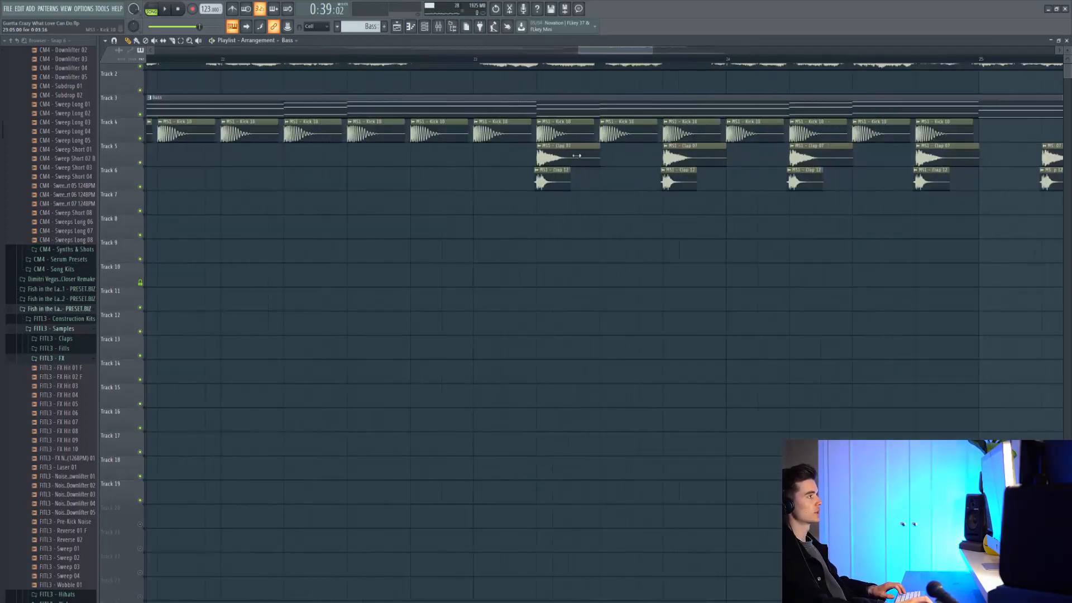
pyautogui.scroll(3, 576, 190)
pyautogui.scroll(-3, 482, 222)
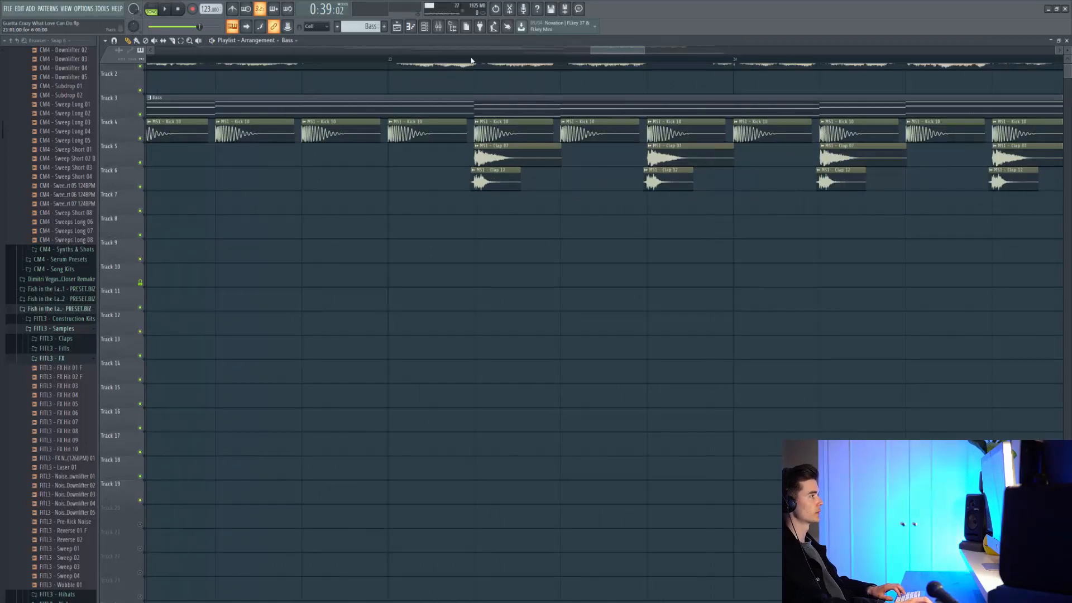
pyautogui.press('space')
pyautogui.scroll(-4, 466, 183)
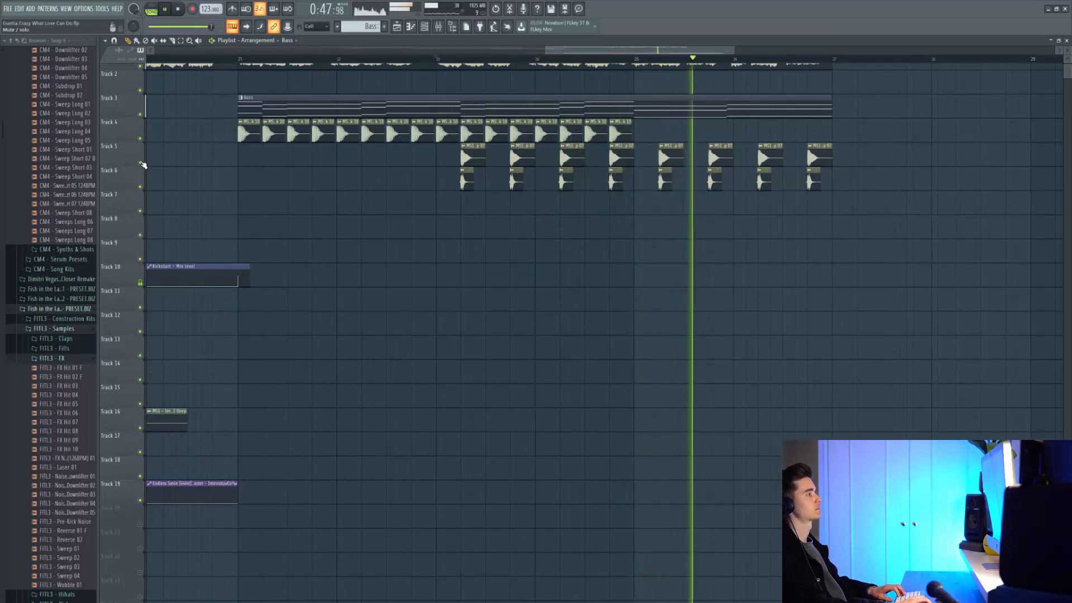
# Stop playback and examine how the Clap 12 clip is offset ahead of the Clap 07 clip.
pyautogui.press('space')
pyautogui.scroll(8, 451, 166)
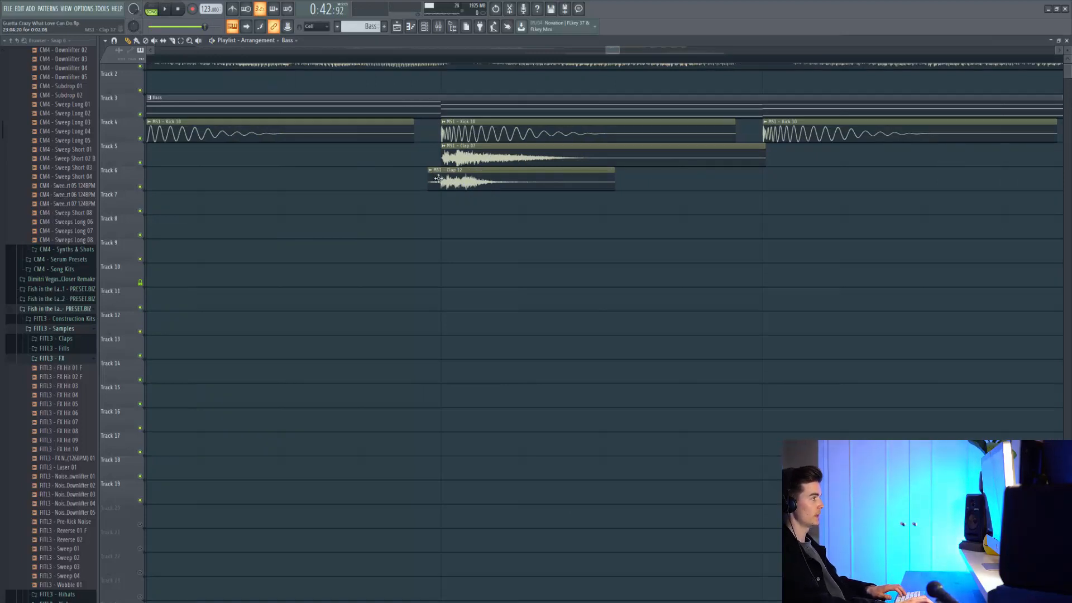
pyautogui.scroll(-3, 574, 181)
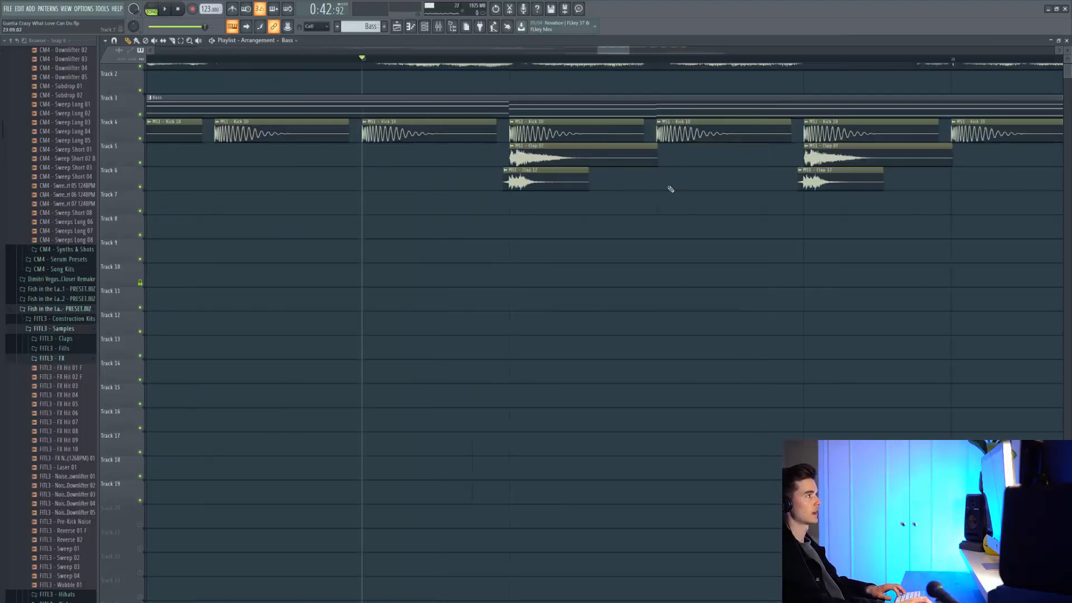
# Solo the kick on Track 4, enable the claps on Tracks 5 and 6, and play them through the Drum Bus compressor.
pyautogui.press('space')
pyautogui.rightClick(140, 139)
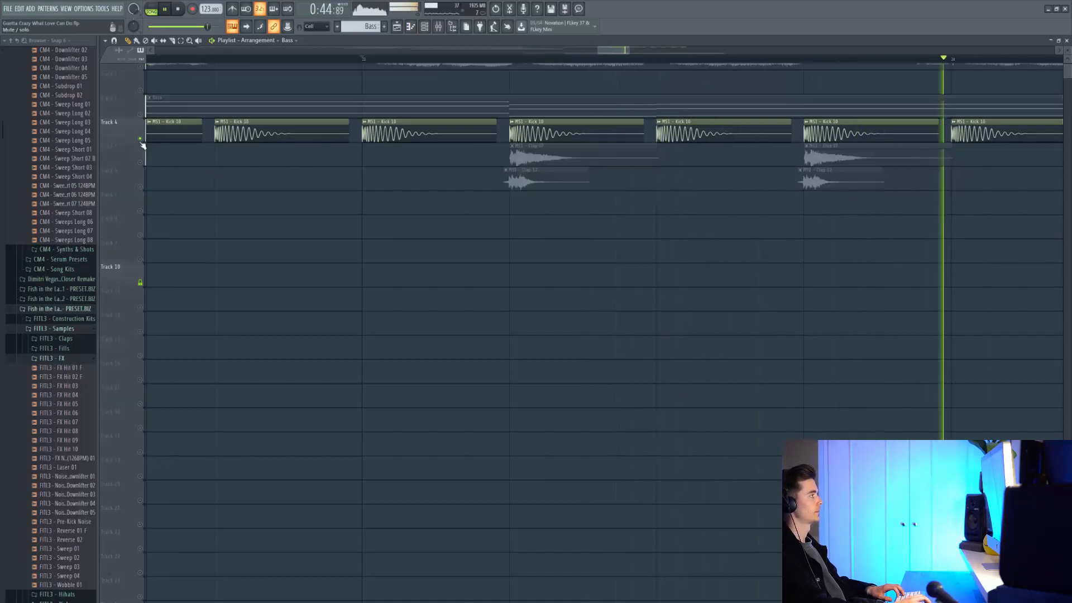
pyautogui.click(140, 162)
pyautogui.click(140, 186)
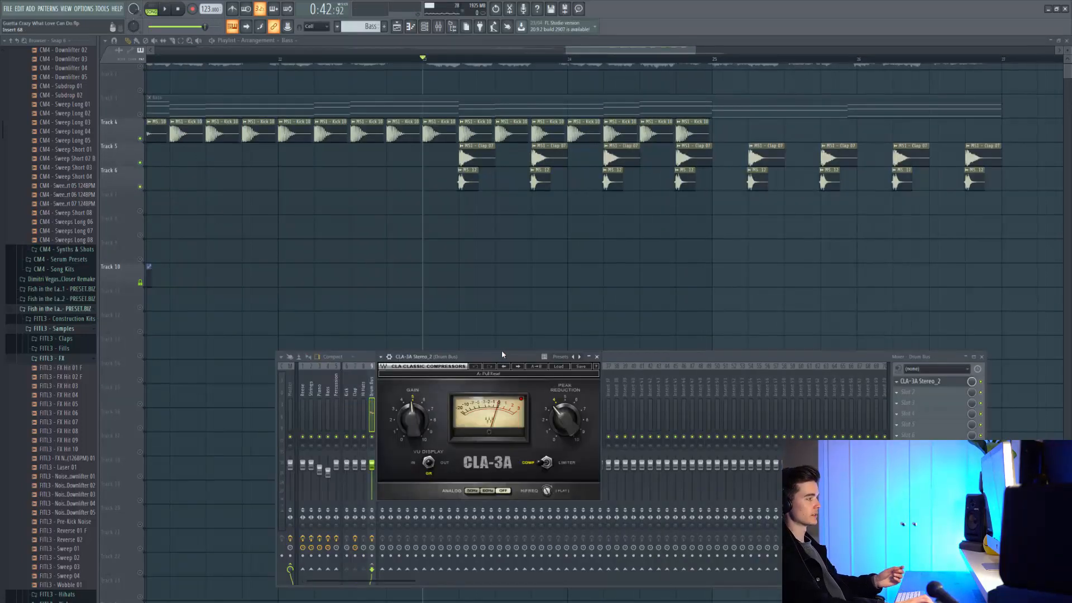
pyautogui.press('space')
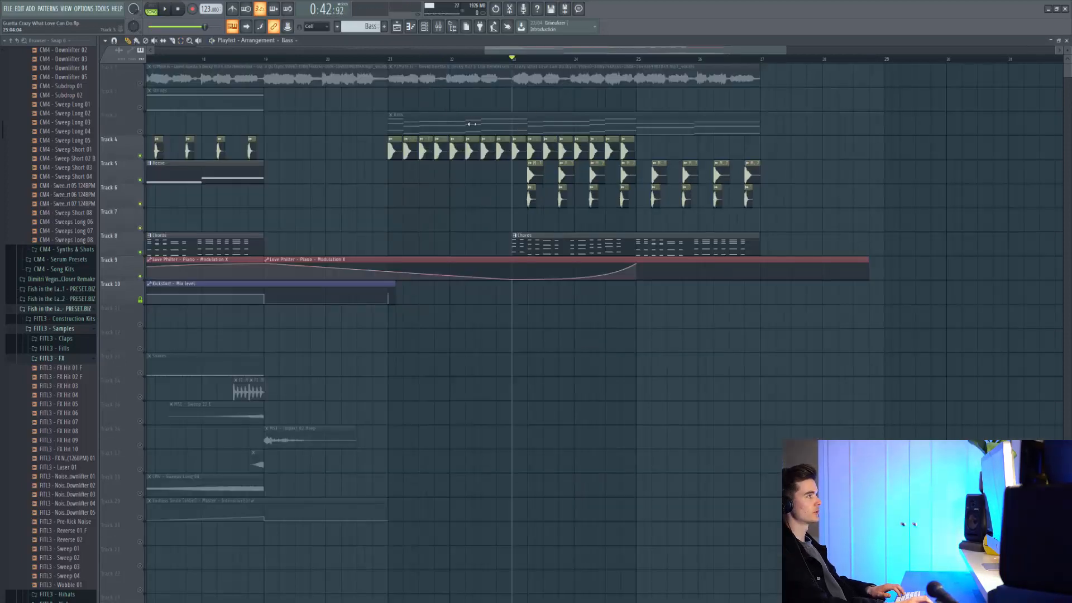
# Play the drop from bar 21 with the vocals on Track 1 and the bass on Track 3 unmuted.
pyautogui.click(398, 59)
pyautogui.press('1')
pyautogui.press('space')
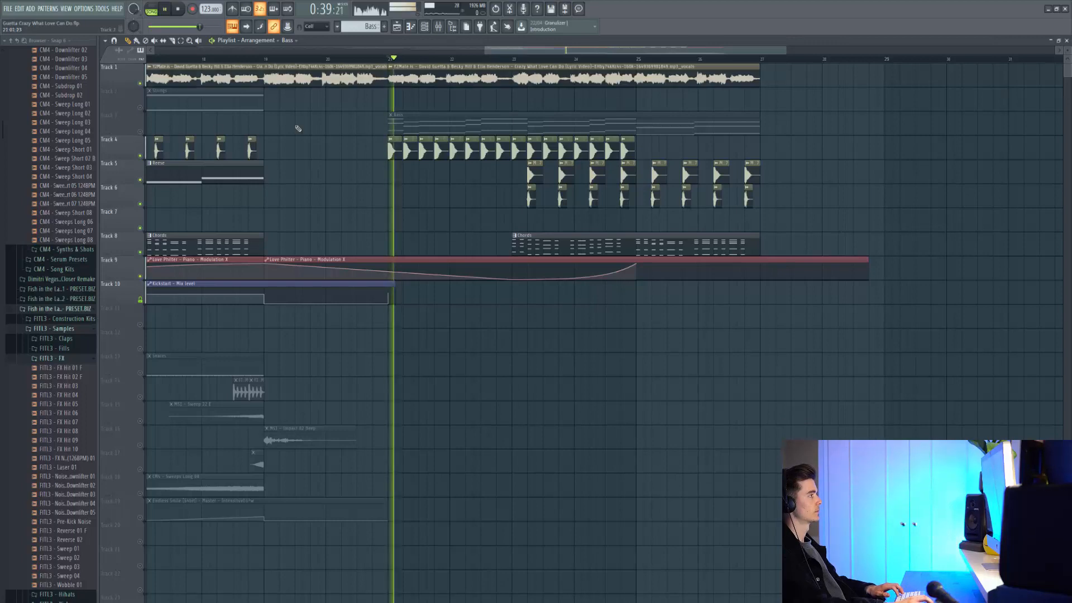
pyautogui.click(141, 133)
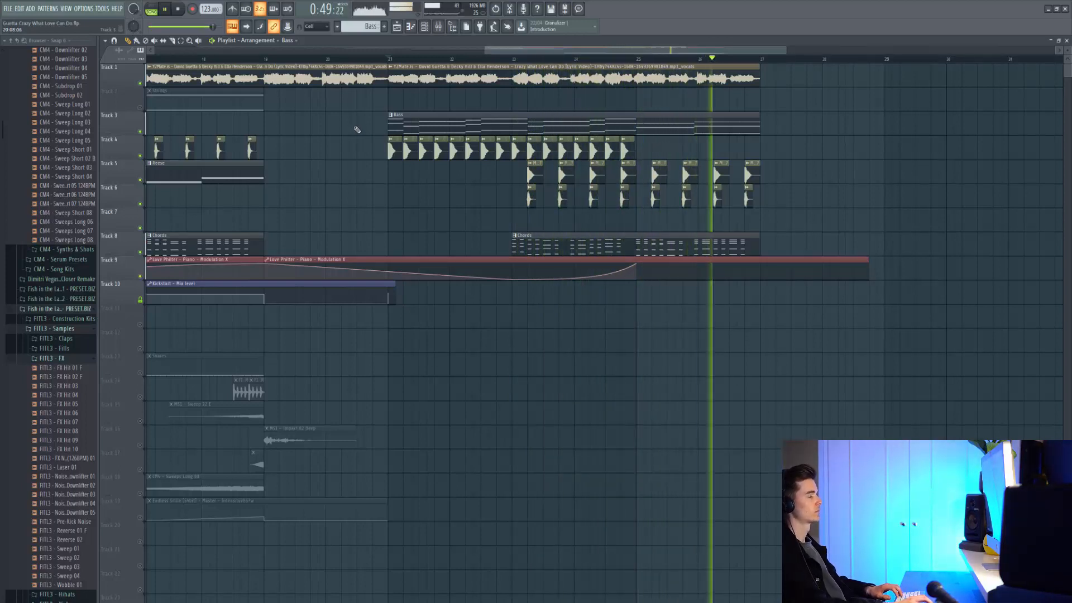
pyautogui.press('space')
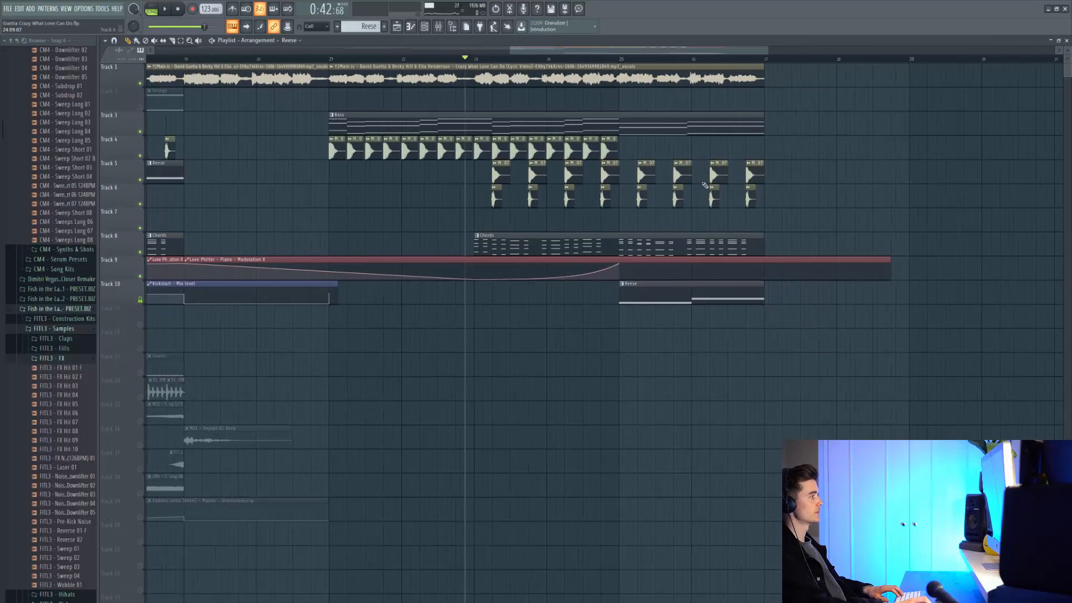
# Play the drop with the Reese clip on Track 10, and again with the crash on Track 11.
pyautogui.hscroll(-4, 705, 186)
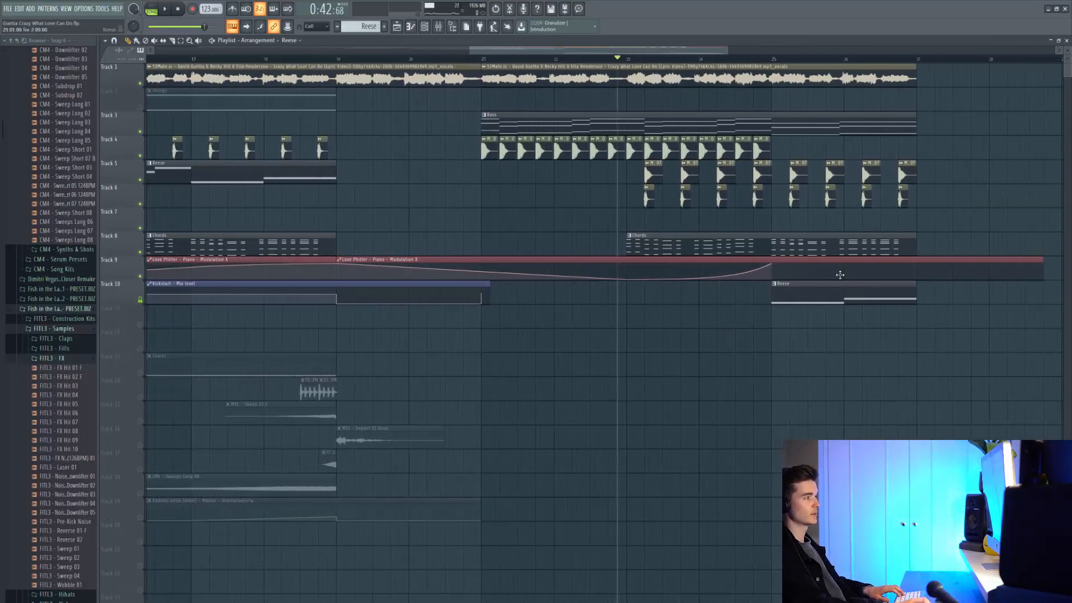
pyautogui.press('space')
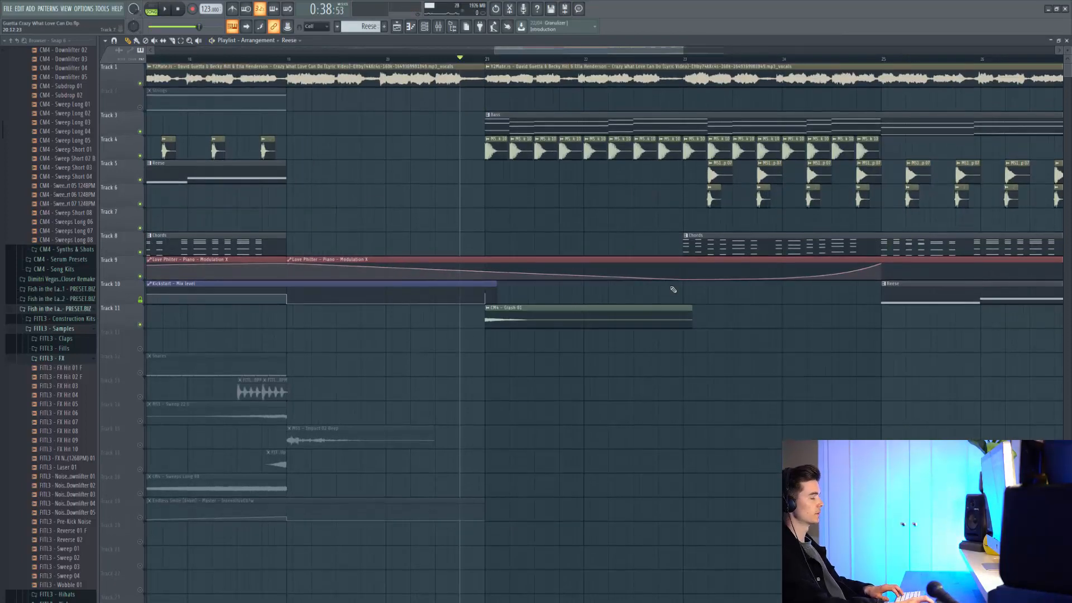
pyautogui.hscroll(2, 680, 280)
pyautogui.press('space')
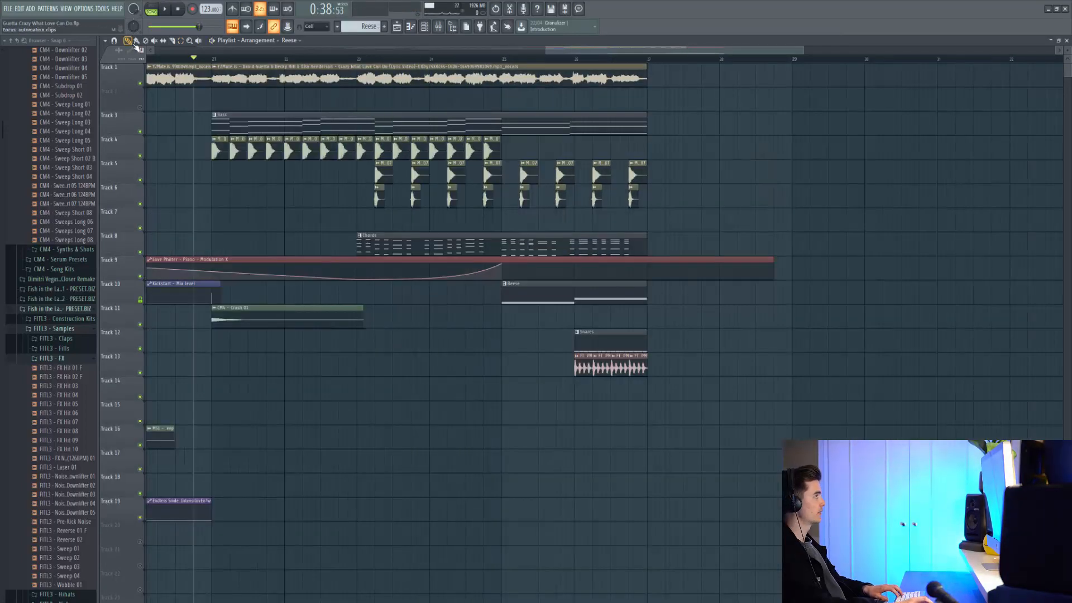
# Examine the snares and fill clips on Tracks 12 and 13 and play them from just before bar 26.
pyautogui.scroll(3, 580, 355)
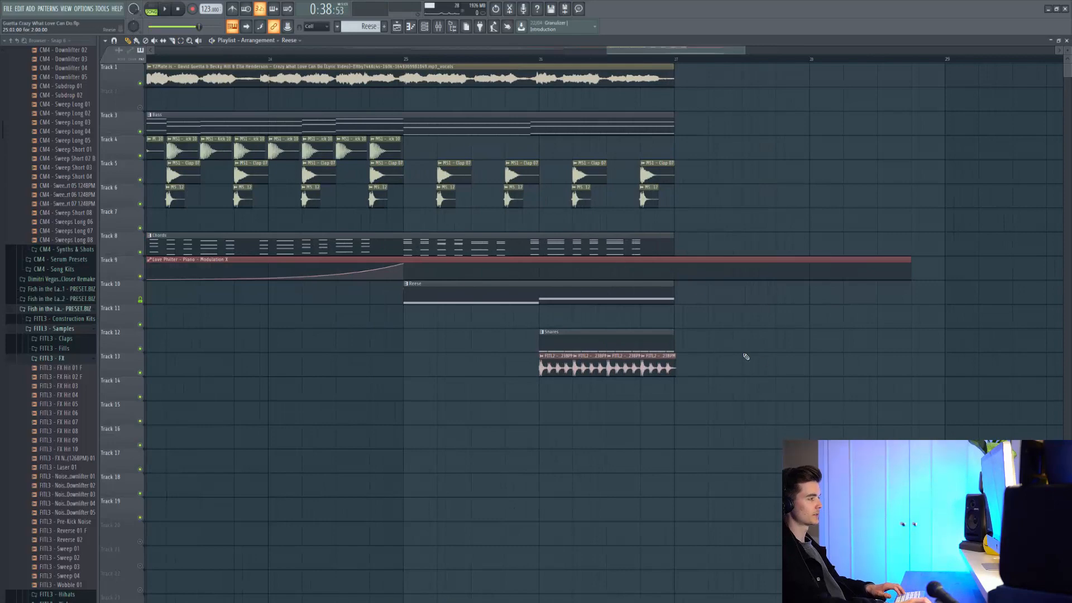
pyautogui.scroll(-4, 745, 356)
pyautogui.scroll(4, 874, 375)
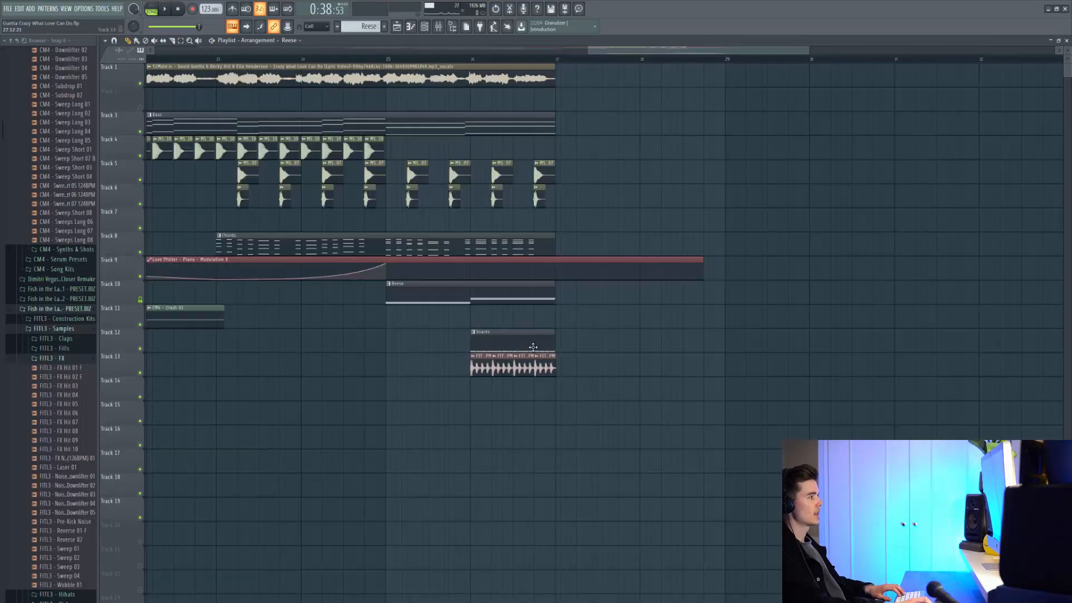
pyautogui.scroll(2, 468, 345)
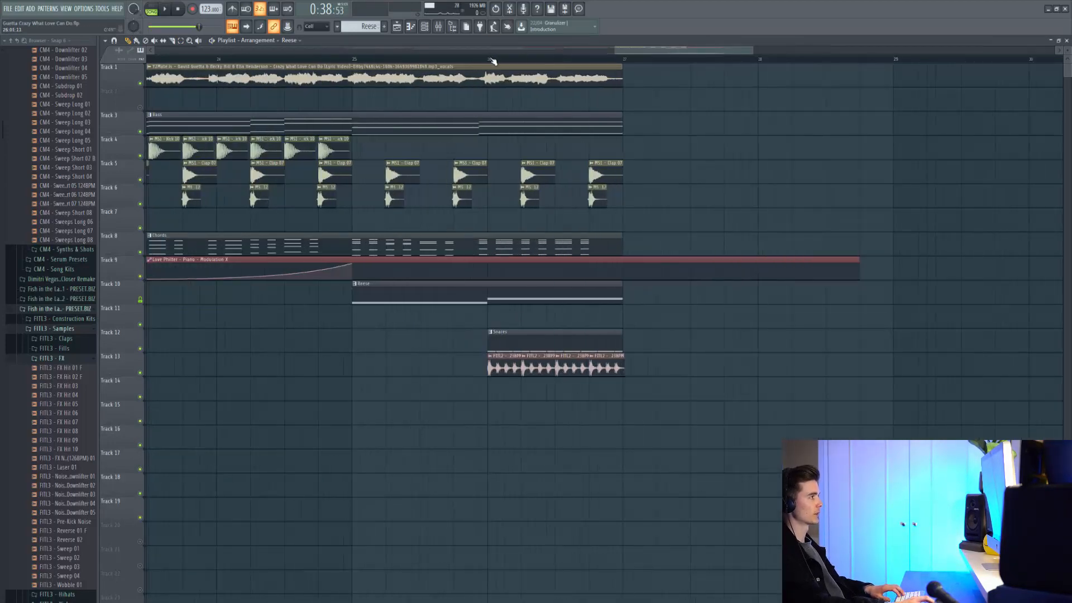
pyautogui.moveTo(494, 60); pyautogui.dragTo(485, 67)
pyautogui.scroll(3, 548, 383)
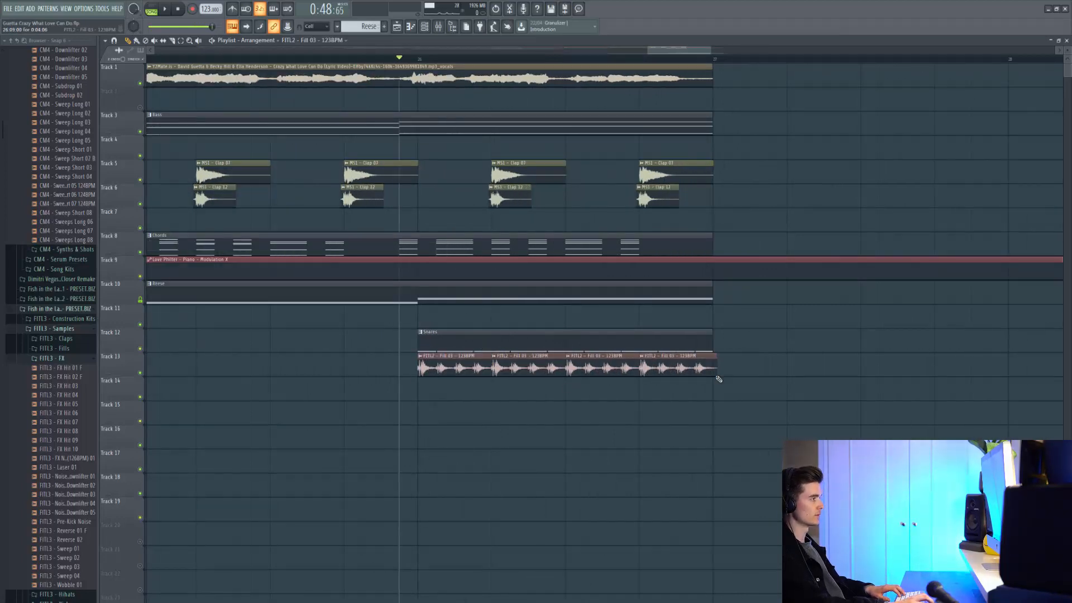
pyautogui.scroll(-4, 698, 378)
pyautogui.press('space')
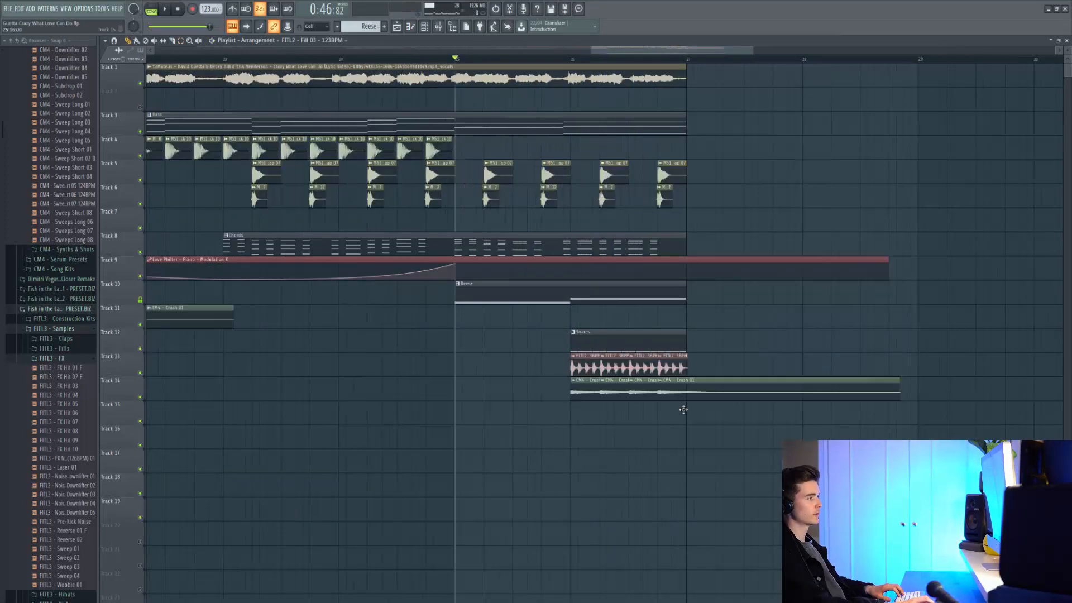
# Examine the row of CM4 crash clips on Track 14 starting at bar 26.
pyautogui.scroll(4, 683, 410)
pyautogui.scroll(-4, 549, 354)
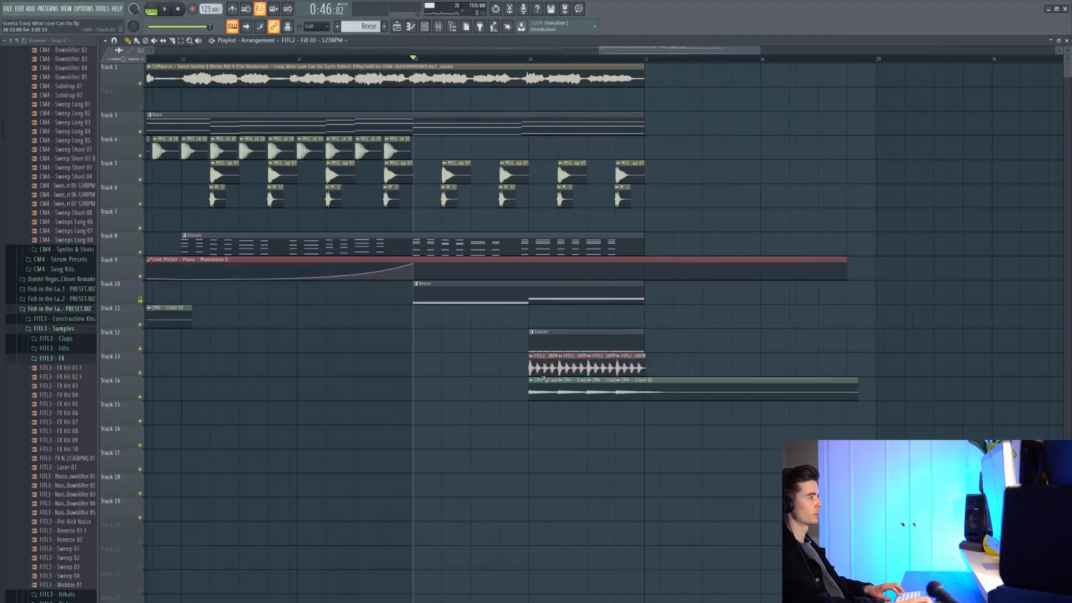
# Play the drop from bar 25 with the crashes on Track 14, and again with the FX 17 Sweep on Track 15.
pyautogui.press('space')
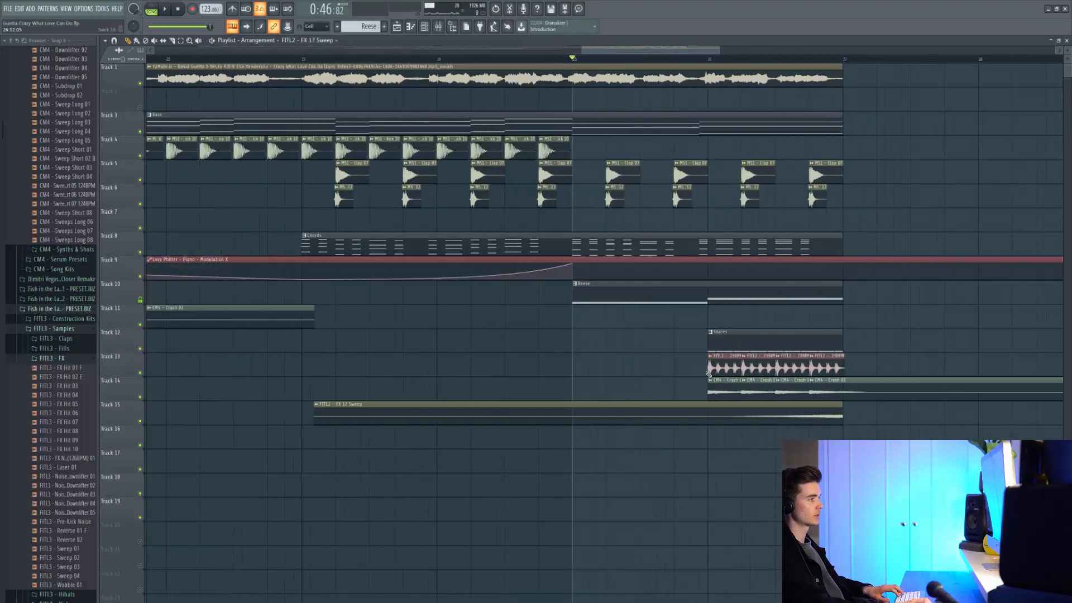
pyautogui.hscroll(3, 656, 420)
pyautogui.press('space')
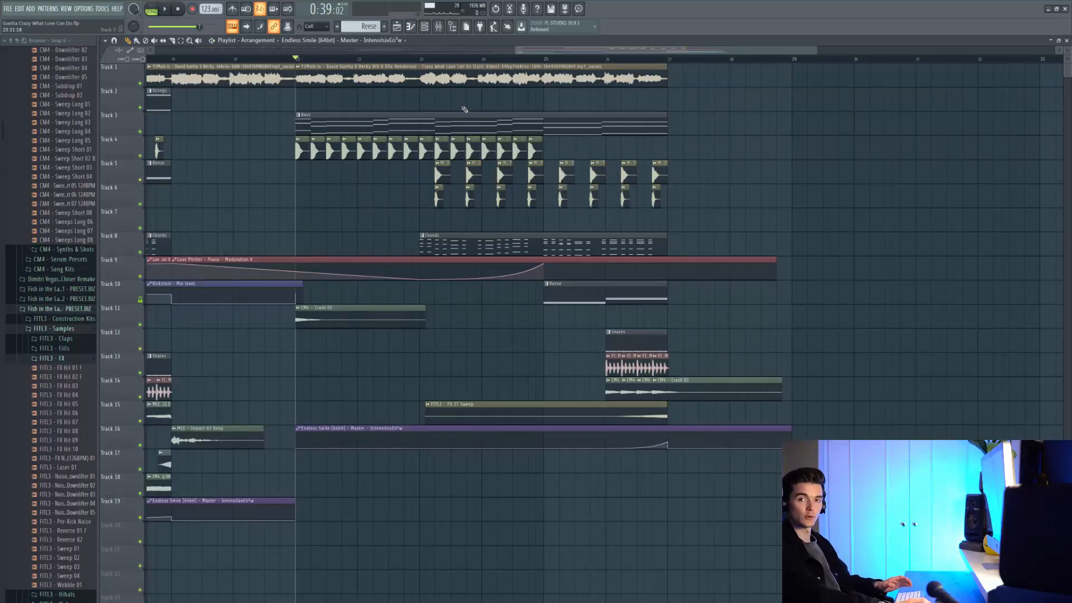
# Bring the whole arrangement into view and play it from the start of the vocals at bar 3.
pyautogui.scroll(-5, 501, 229)
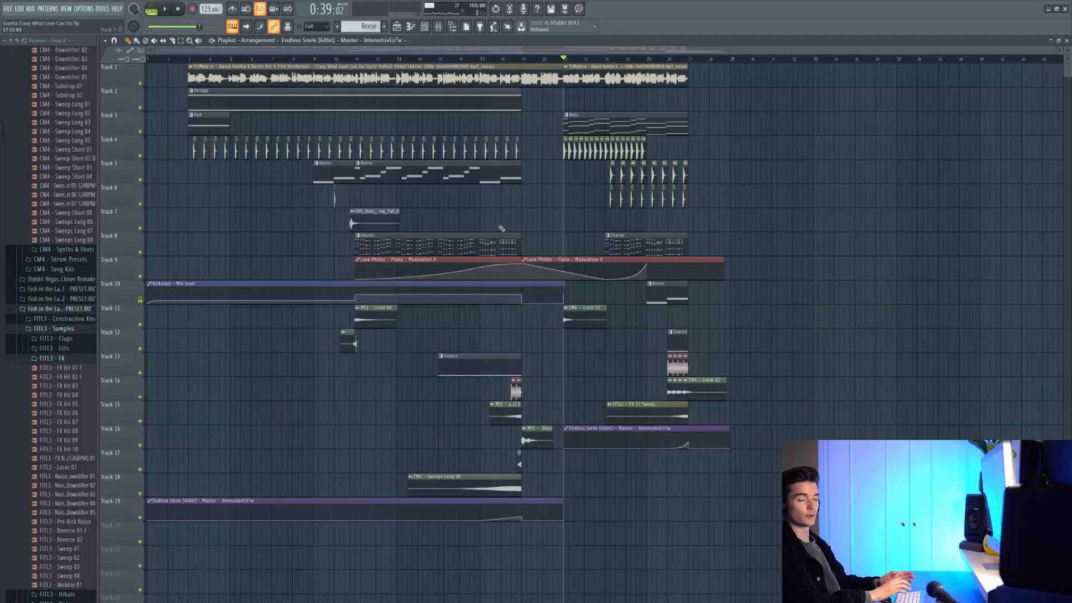
pyautogui.scroll(1, 638, 225)
pyautogui.hscroll(-3, 638, 226)
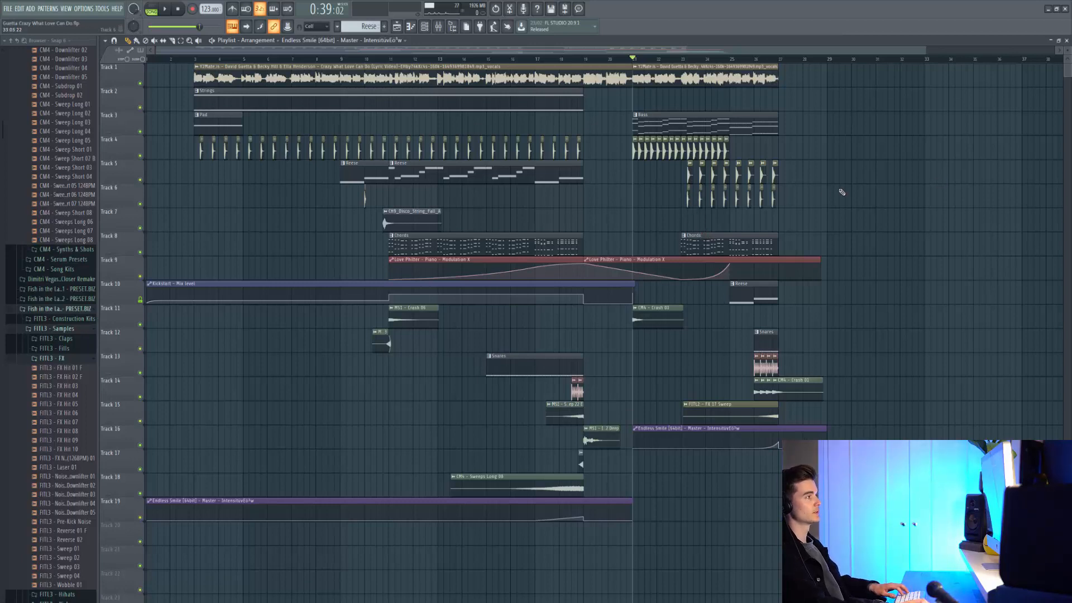
pyautogui.press('space')
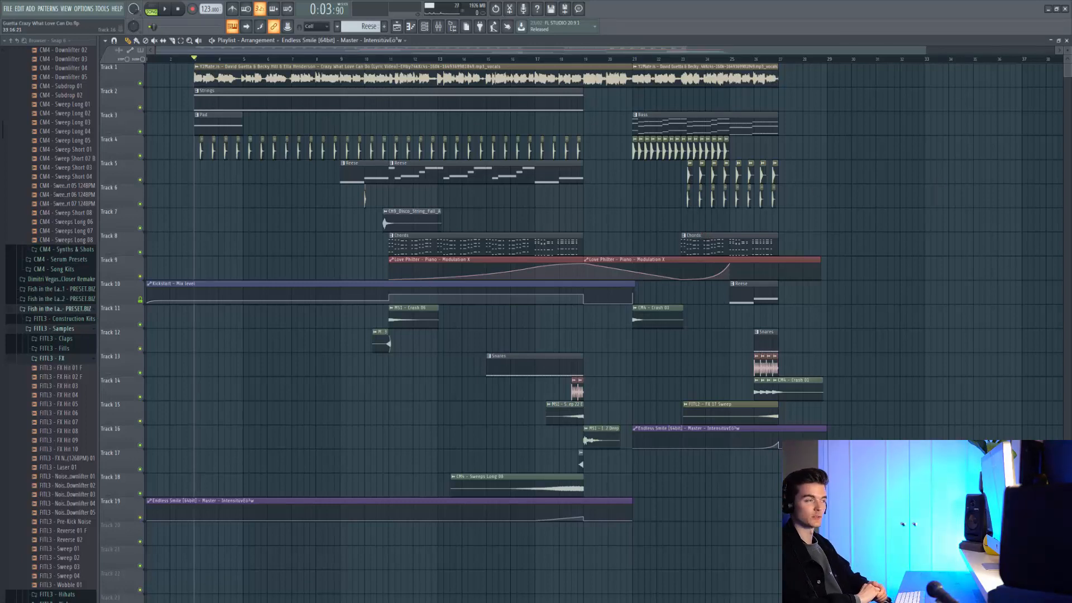
pyautogui.press('space')
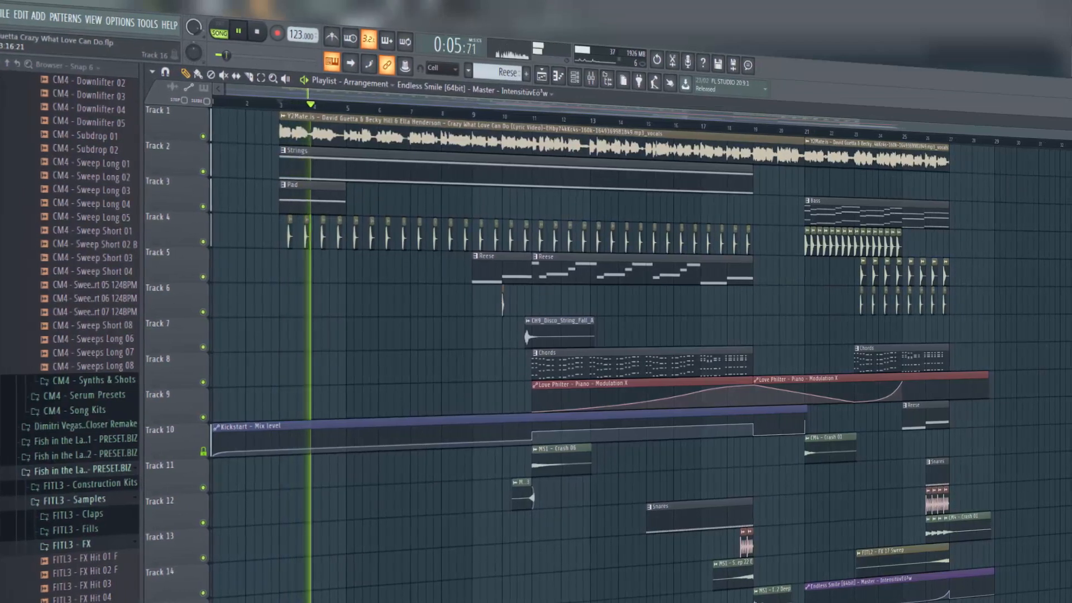